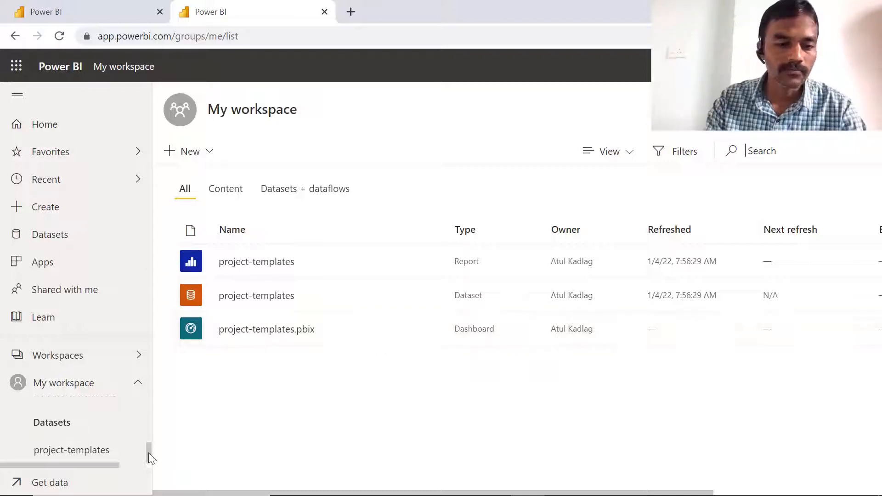
- Open the details page of the project-templates dataset in My workspace
mouse_move(148, 453)
mouse_down()
mouse_move(148, 399)
mouse_move(145, 459)
mouse_up()
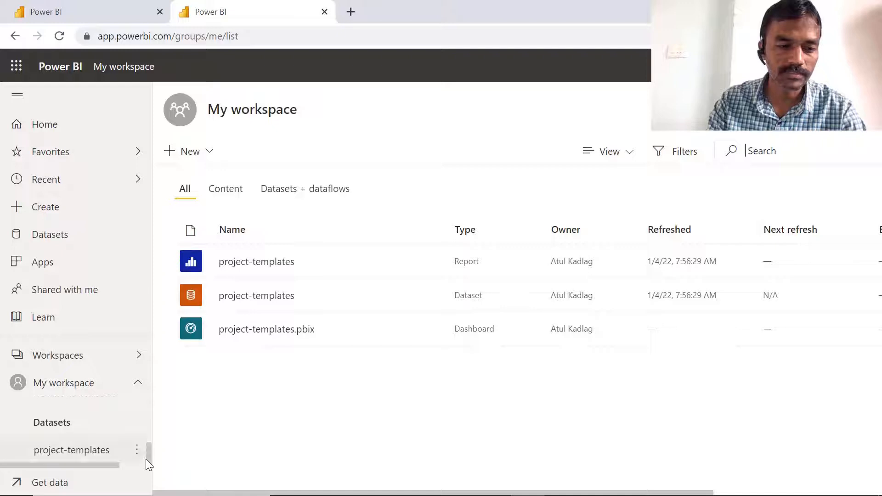
click(69, 452)
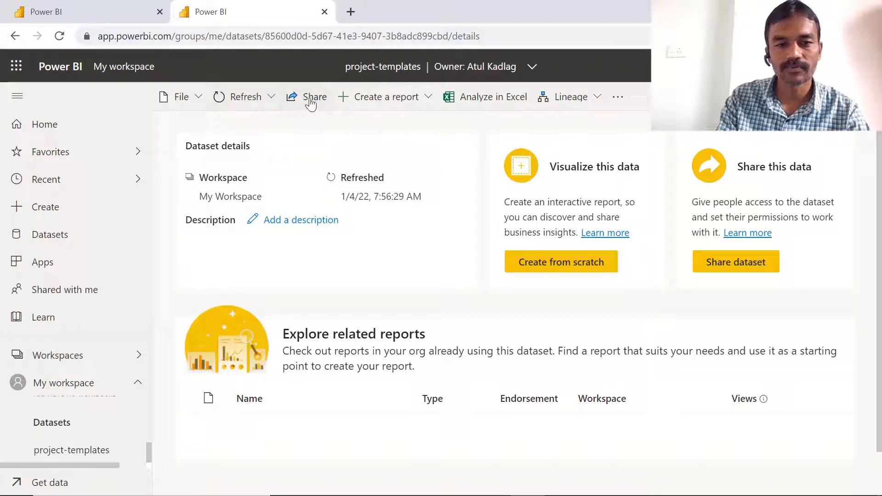
click(428, 102)
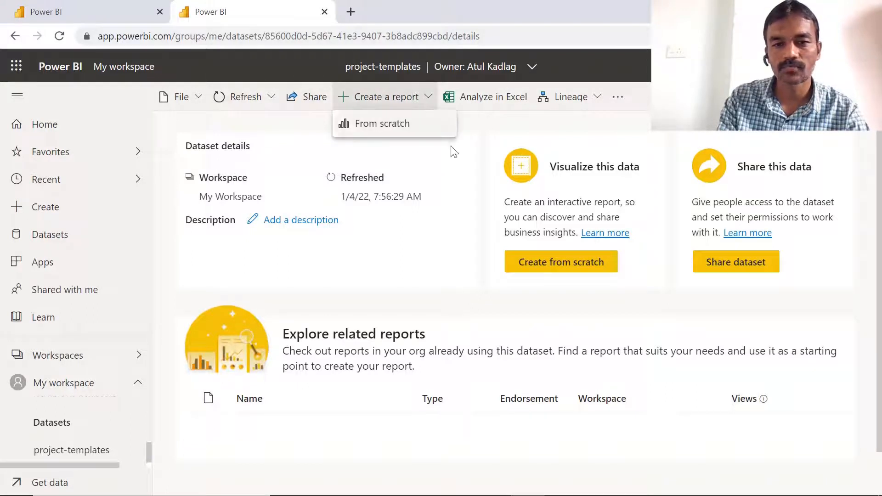
click(454, 158)
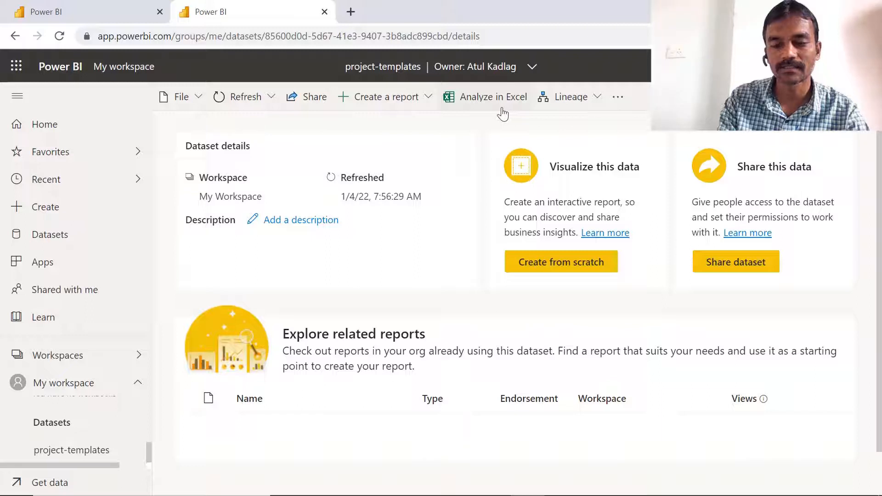
- Open the lineage view of the project-templates dataset to examine its data sources, report and dashboard
click(598, 97)
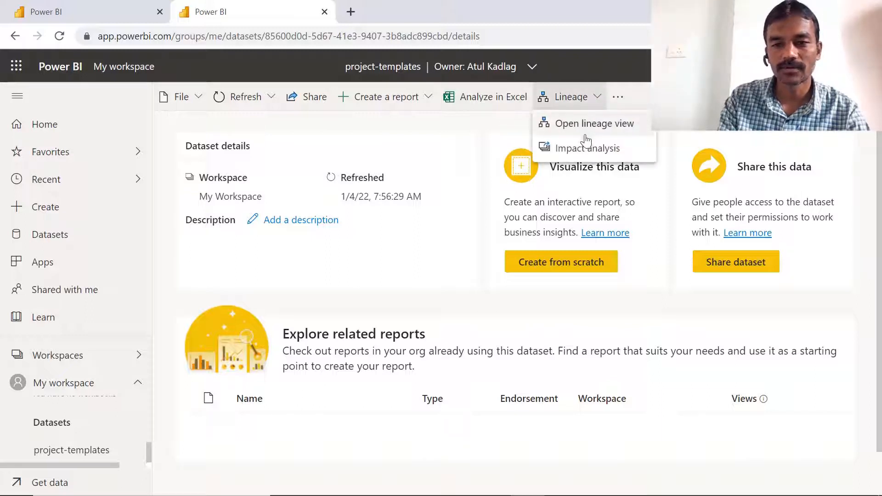
click(604, 134)
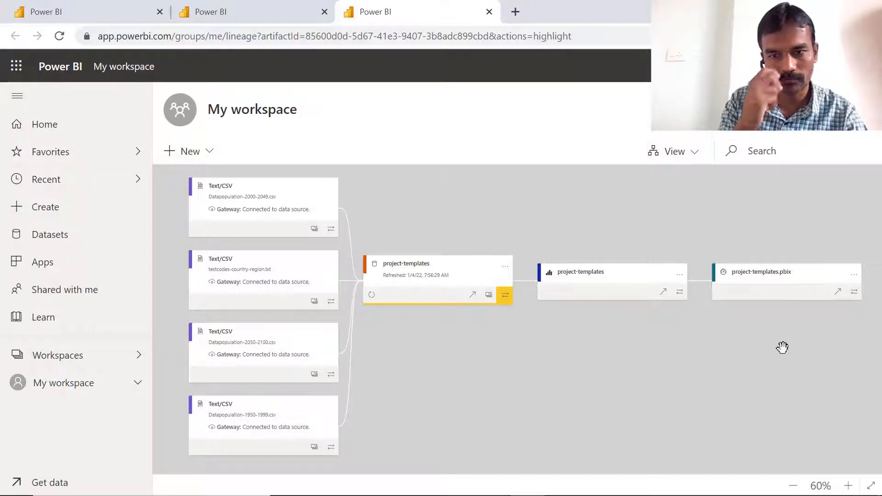
- Return to the dataset's details page and create a new report from scratch on it
click(251, 14)
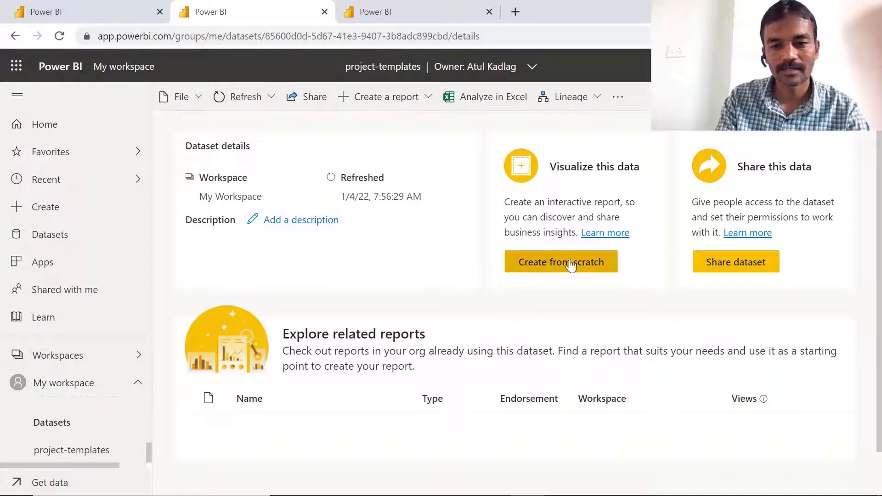
click(427, 99)
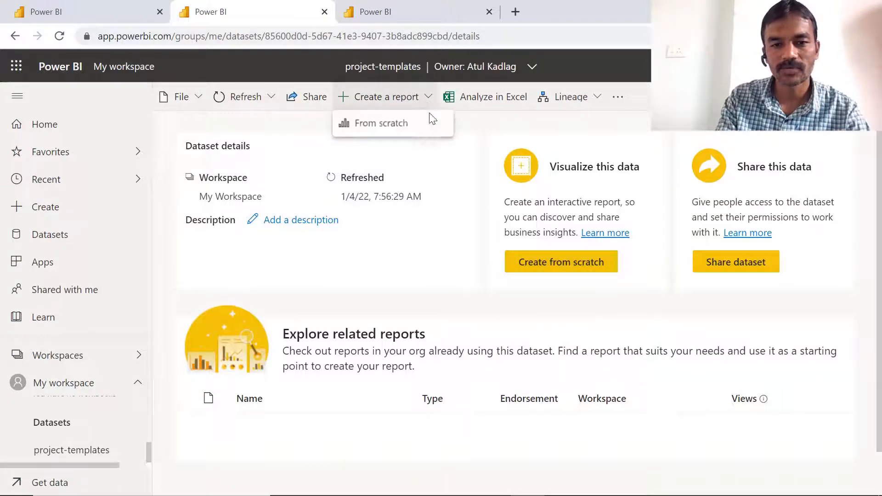
click(572, 262)
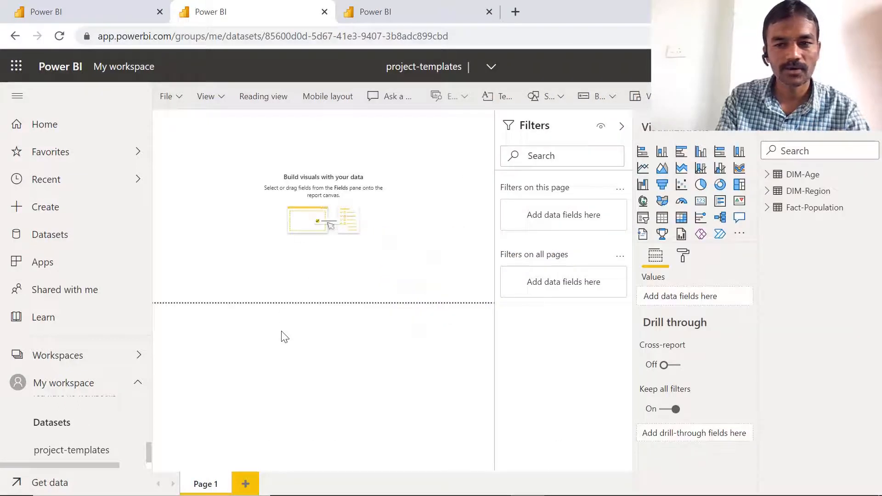
- Expand the DIM-Age, DIM-Region and Fact-Population tables to examine their fields
click(767, 175)
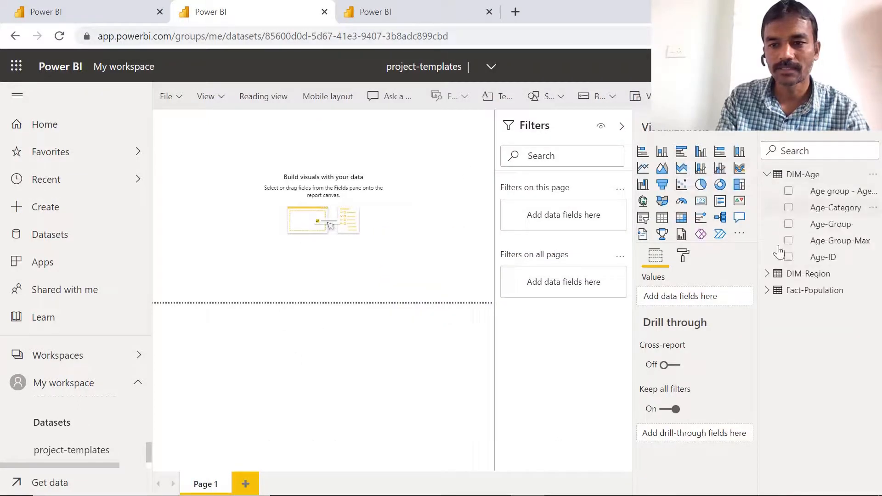
click(767, 274)
click(766, 358)
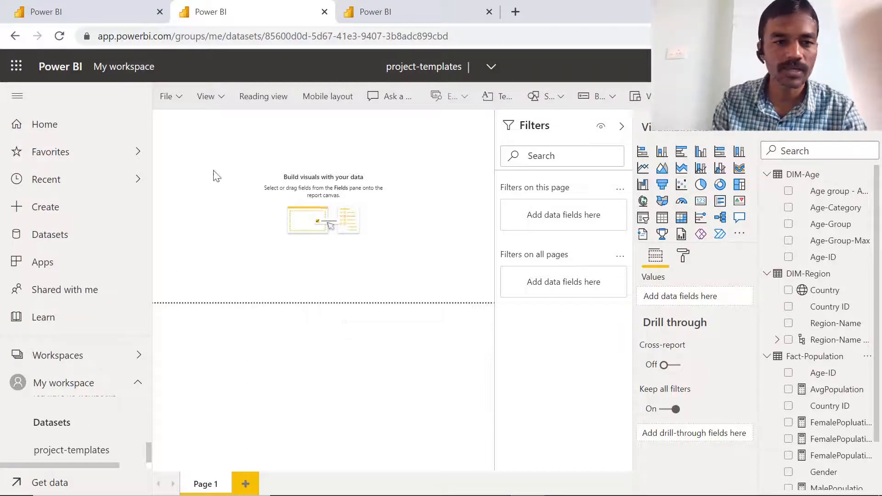
click(186, 104)
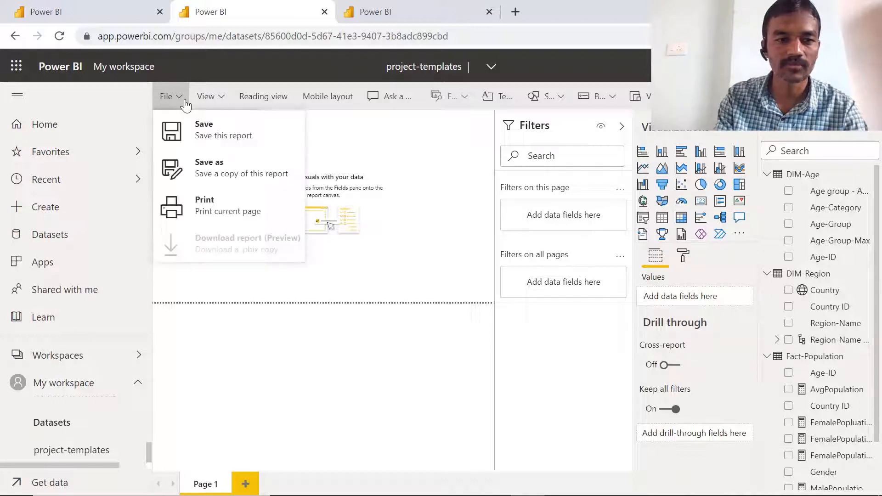
click(349, 149)
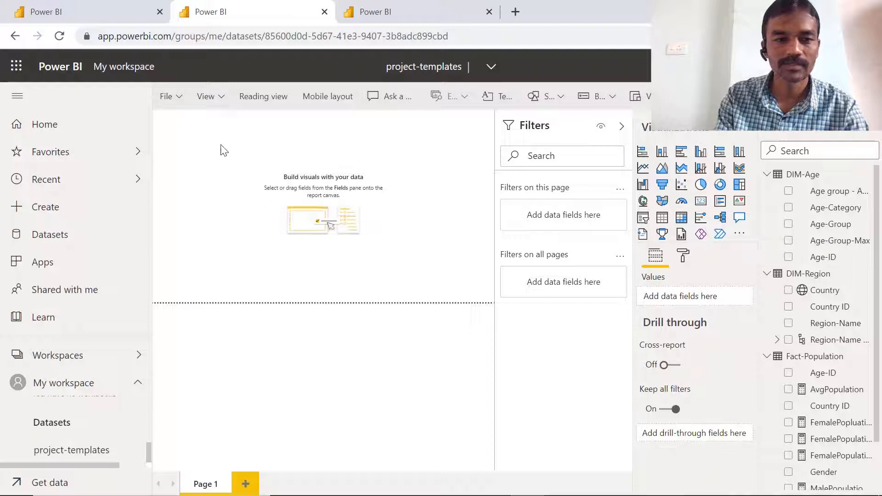
click(173, 99)
click(407, 188)
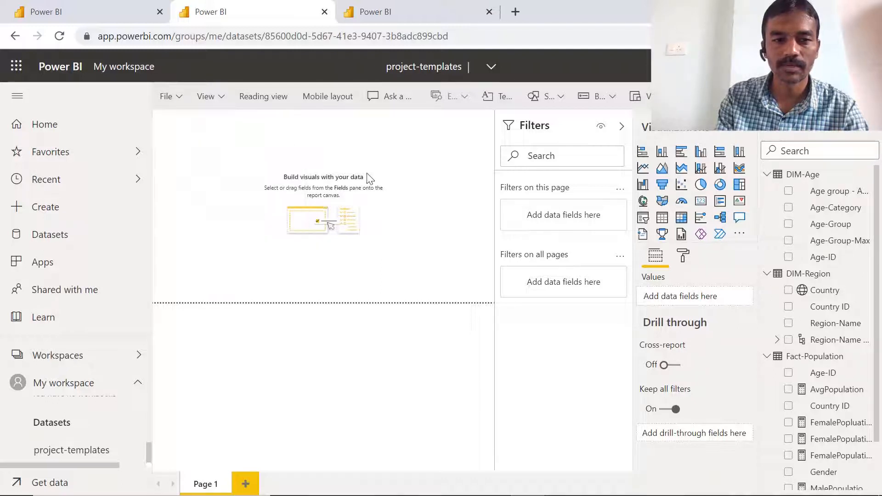
- Preview the empty report in reading view and in mobile layout, and return to the web layout
click(234, 103)
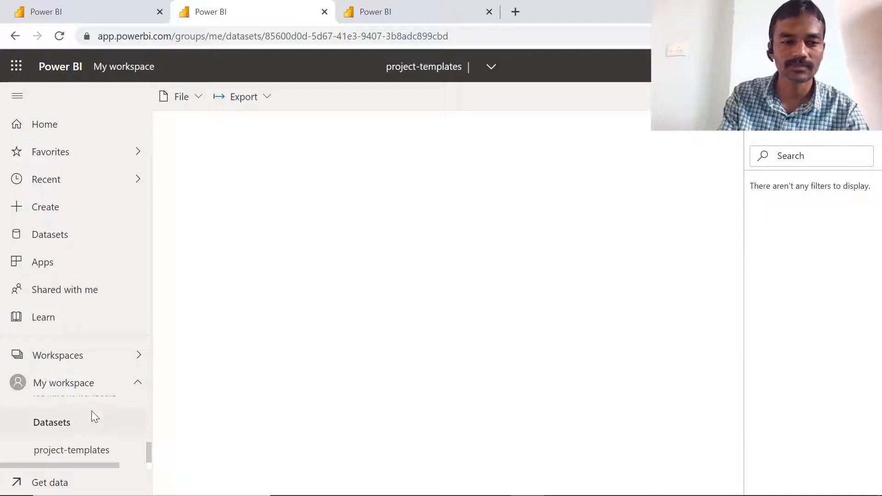
click(205, 96)
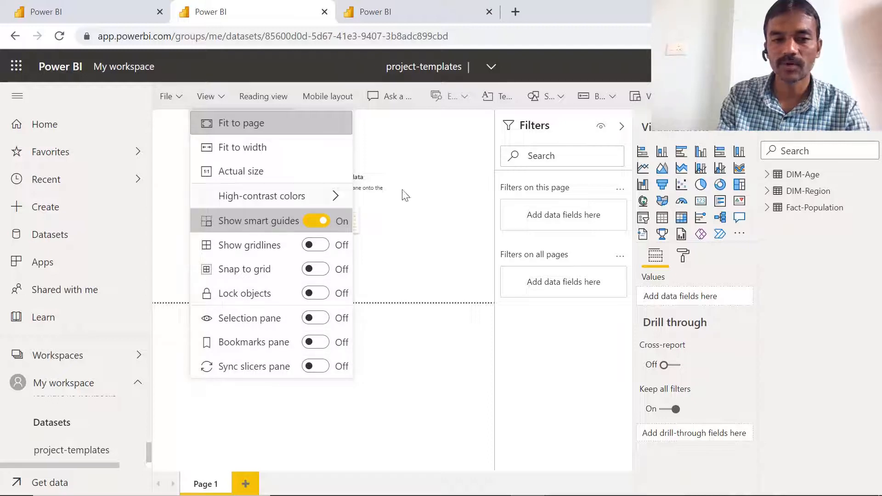
click(473, 178)
click(329, 110)
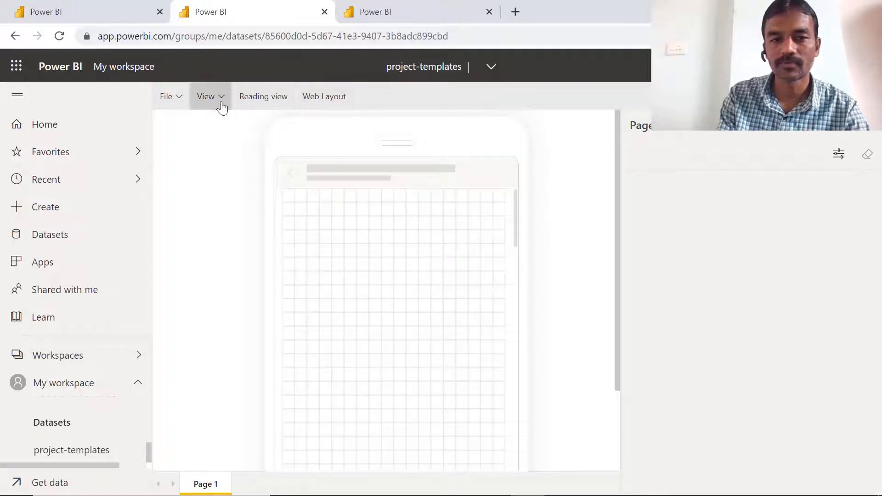
click(327, 98)
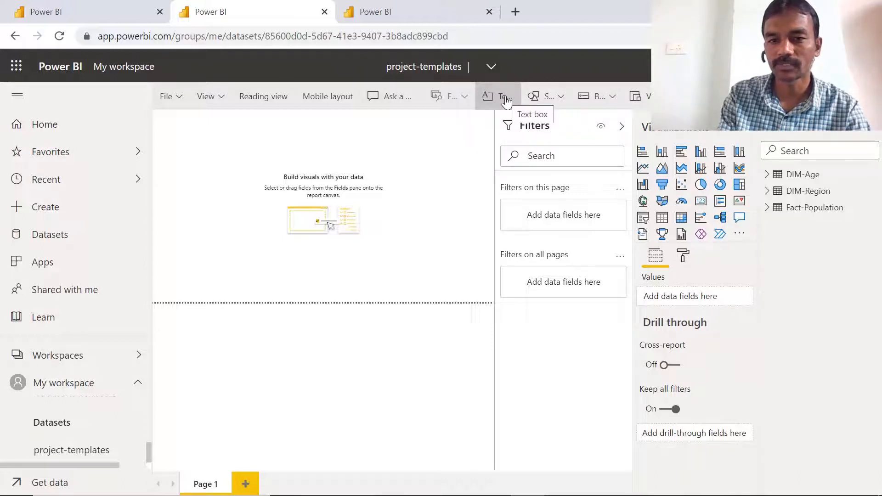
click(566, 94)
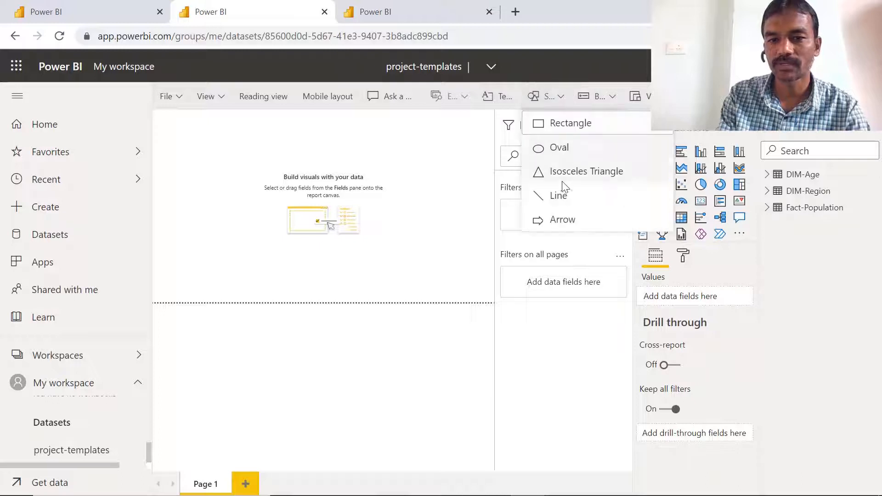
click(610, 99)
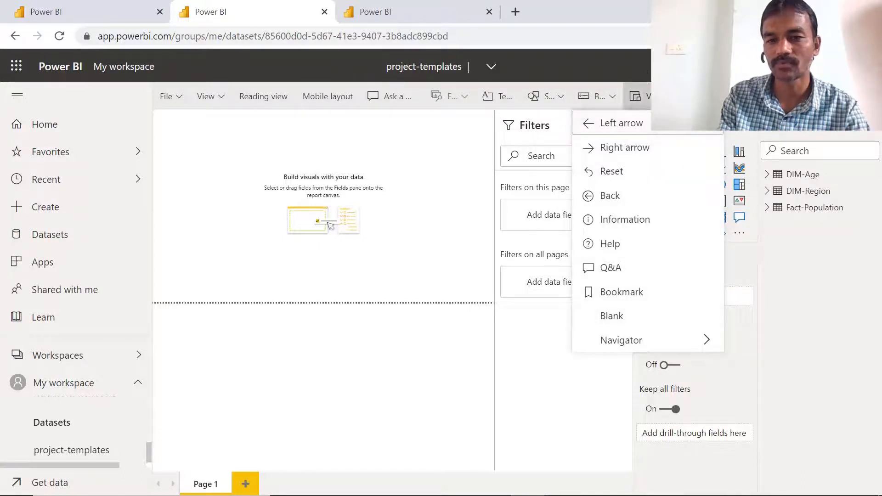
click(691, 98)
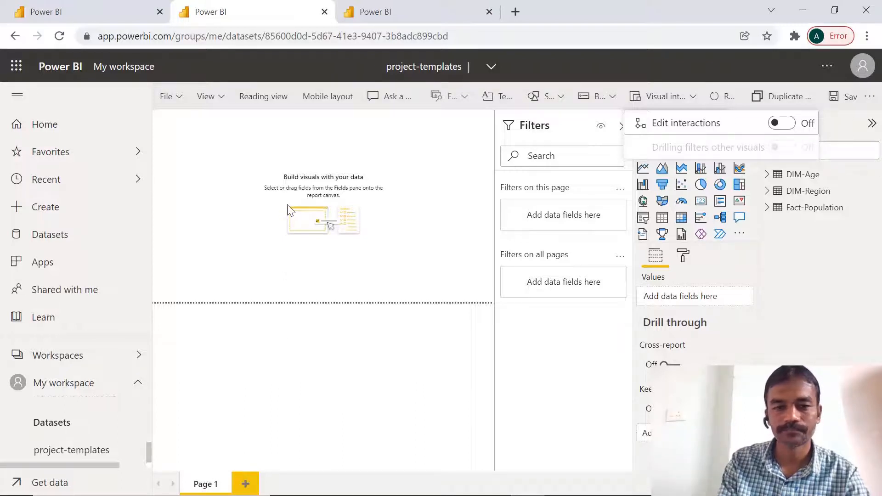
click(332, 288)
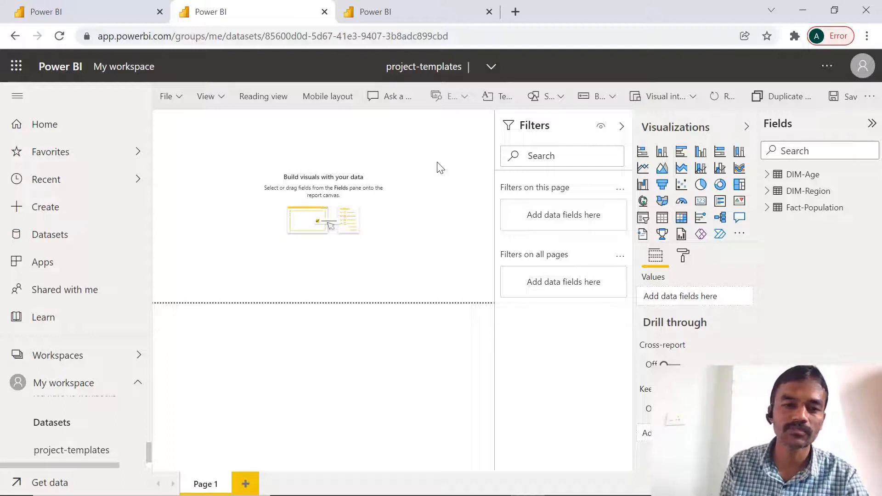
- Add a pie chart with Population Value as values and Age-Category as legend, enlarged down to the page's lower edge
click(703, 185)
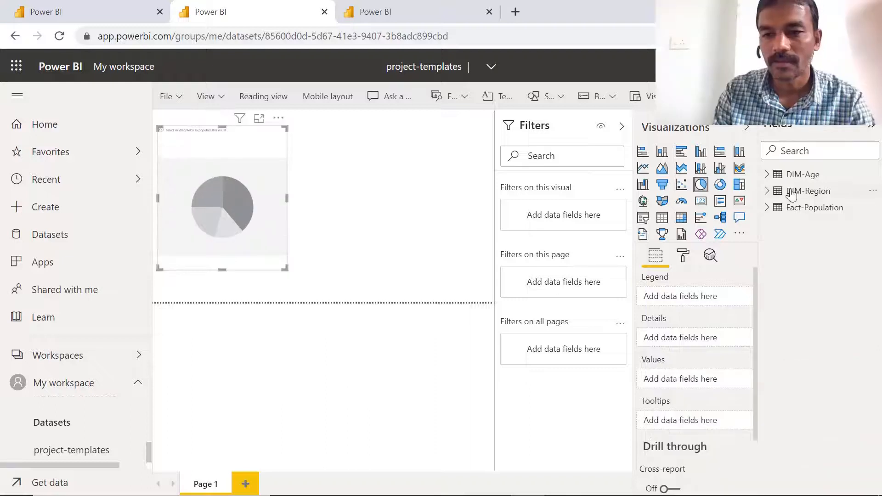
click(767, 207)
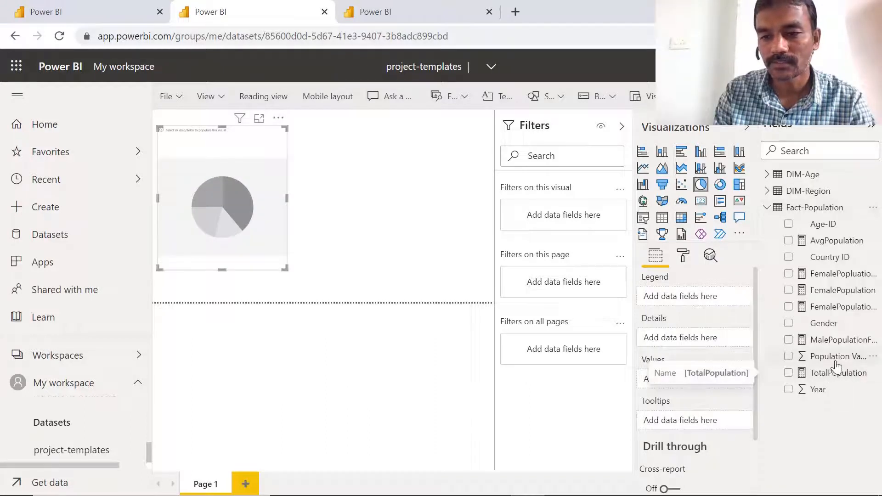
drag(835, 360, 705, 380)
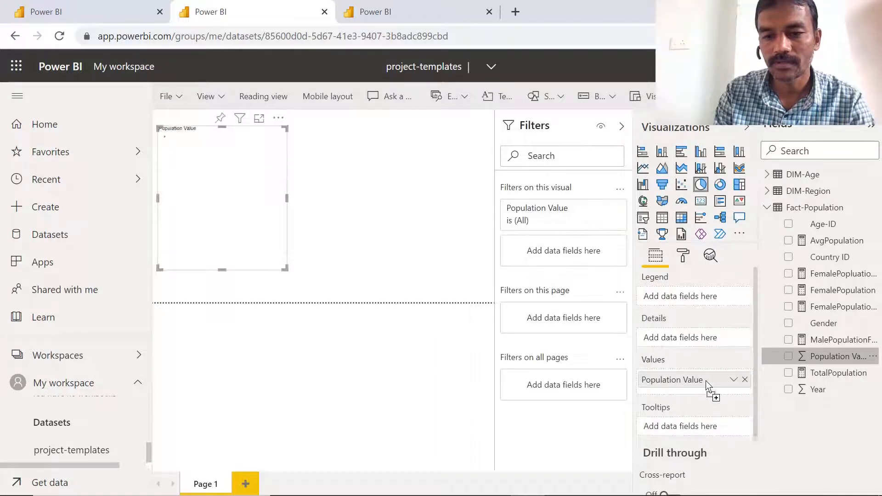
click(767, 174)
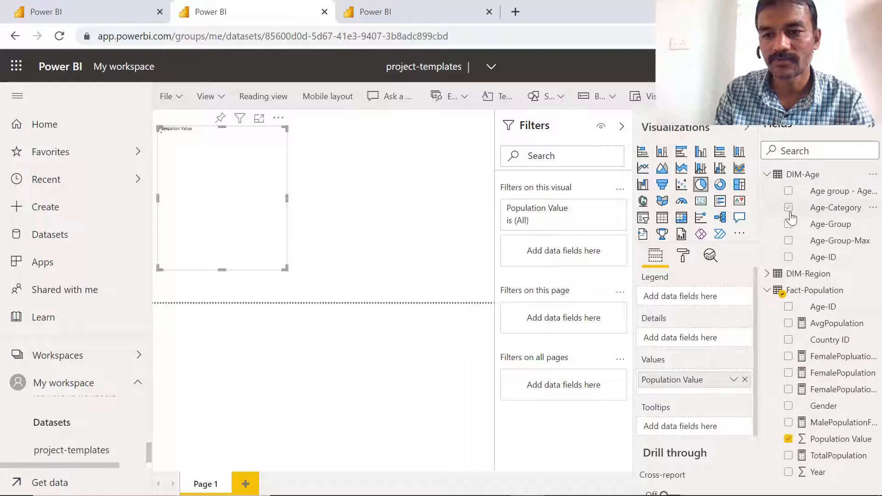
drag(835, 208, 708, 294)
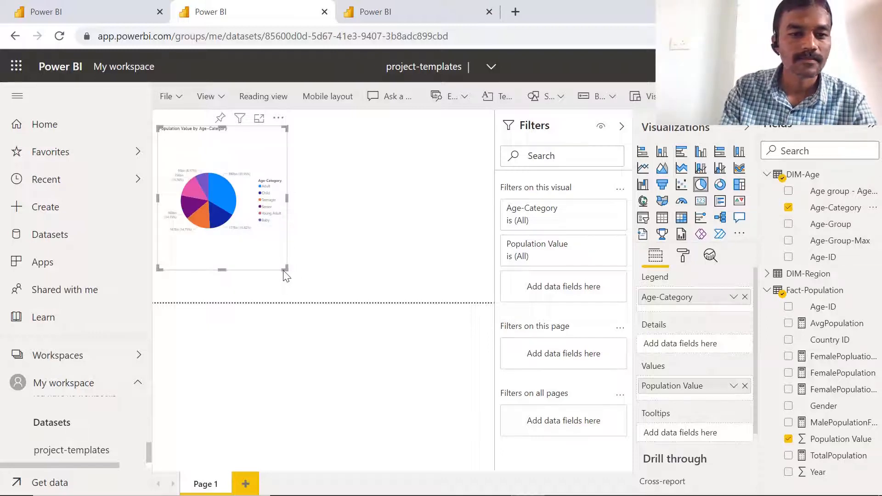
drag(284, 271, 328, 302)
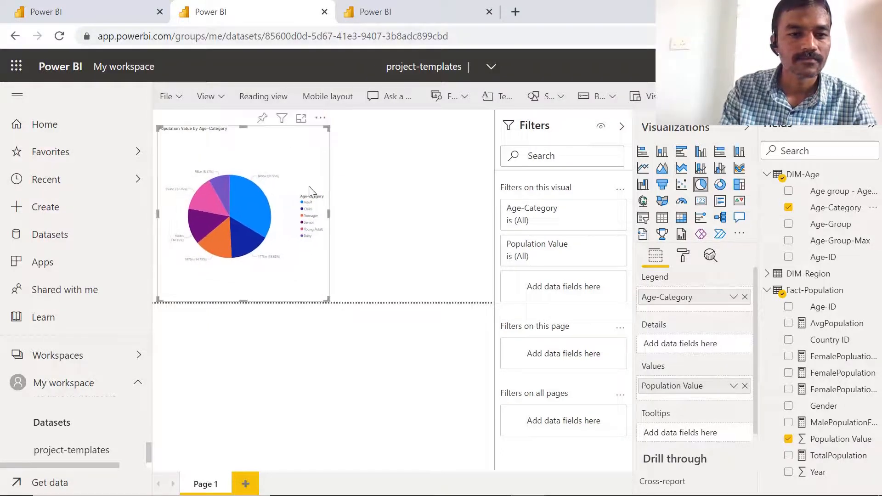
click(411, 228)
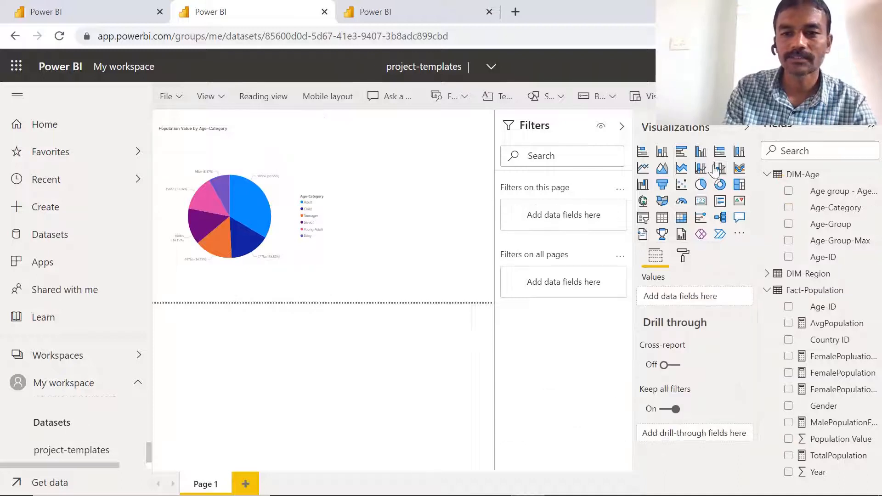
- Add a stacked bar chart beside the pie chart, with Population Value as values and Region-Name as legend
click(643, 152)
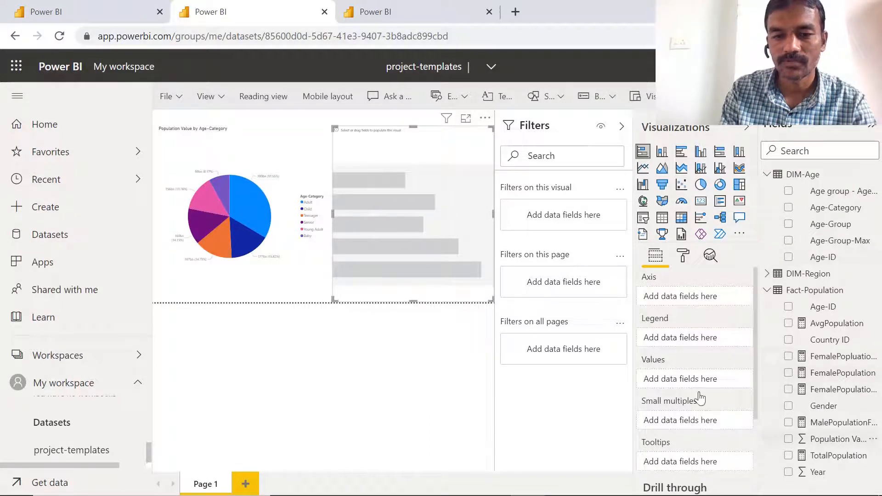
mouse_move(700, 398)
mouse_down()
mouse_move(703, 347)
mouse_move(703, 381)
mouse_up()
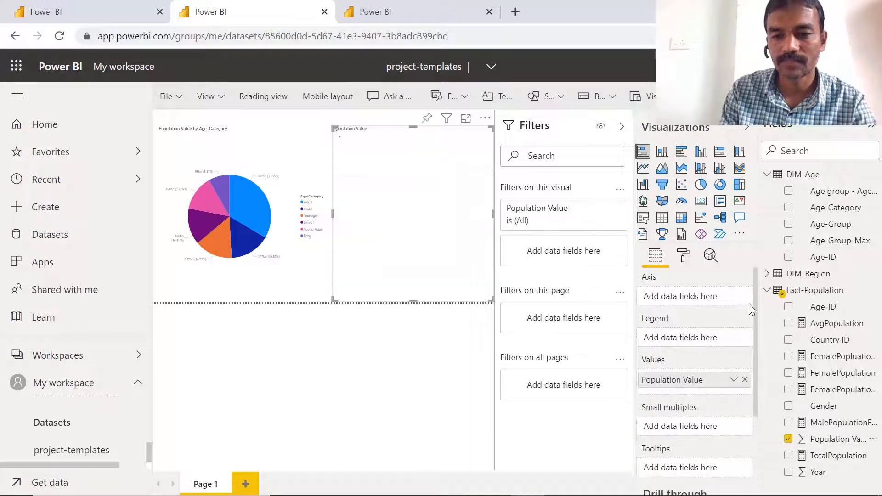
click(776, 273)
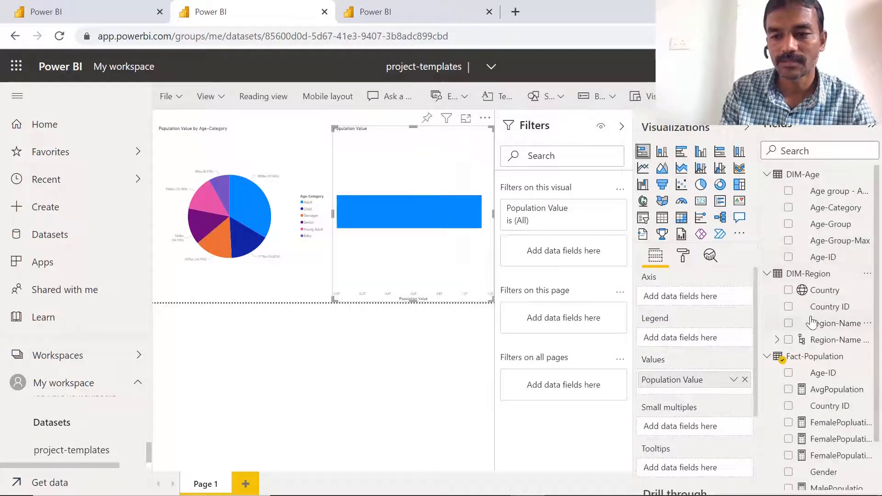
drag(822, 324, 704, 338)
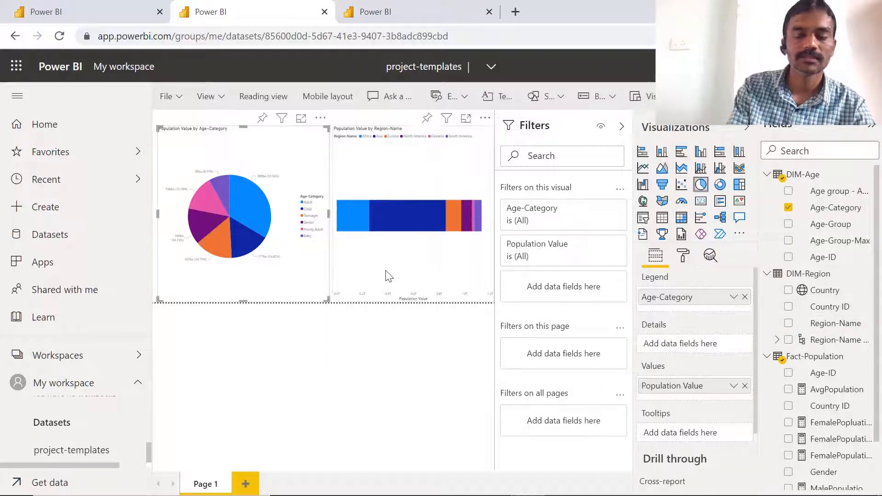
click(389, 276)
click(301, 276)
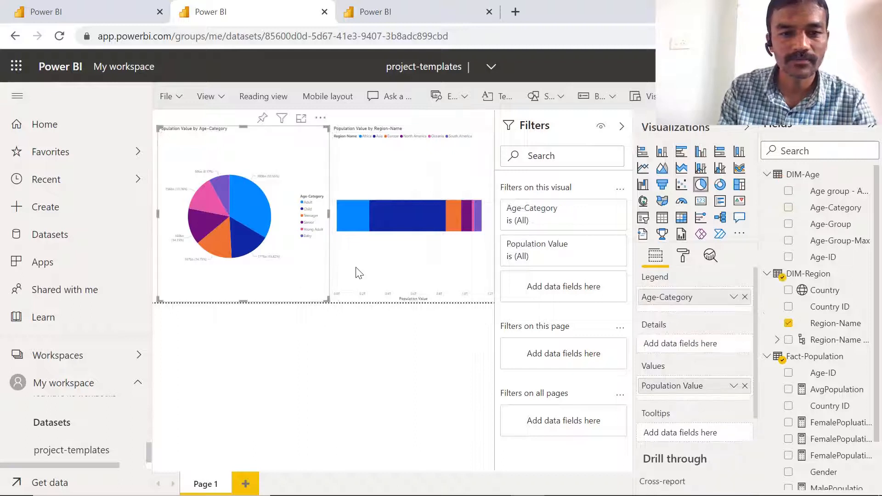
click(358, 272)
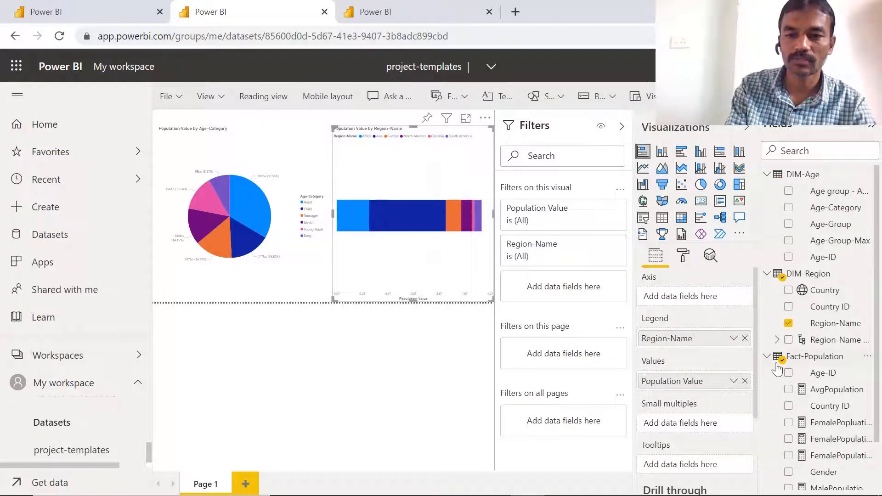
- Examine the stacked bar chart's formatting options and the field assignments of both charts
click(684, 257)
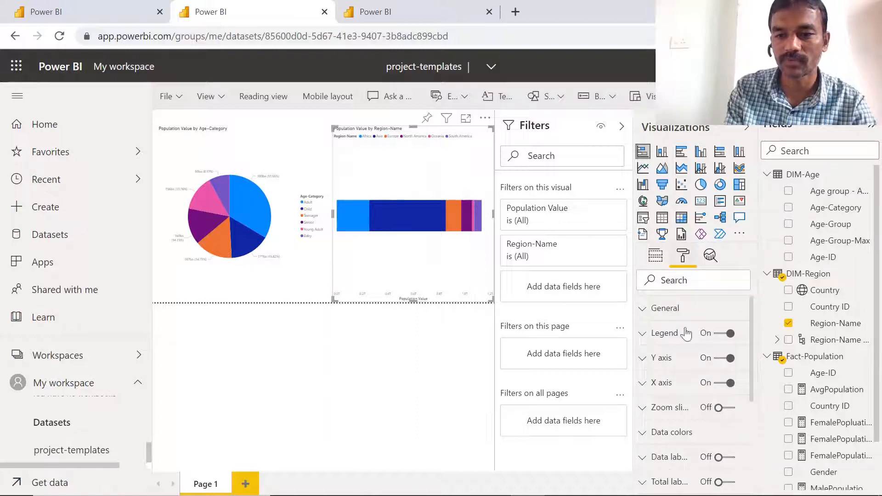
click(656, 260)
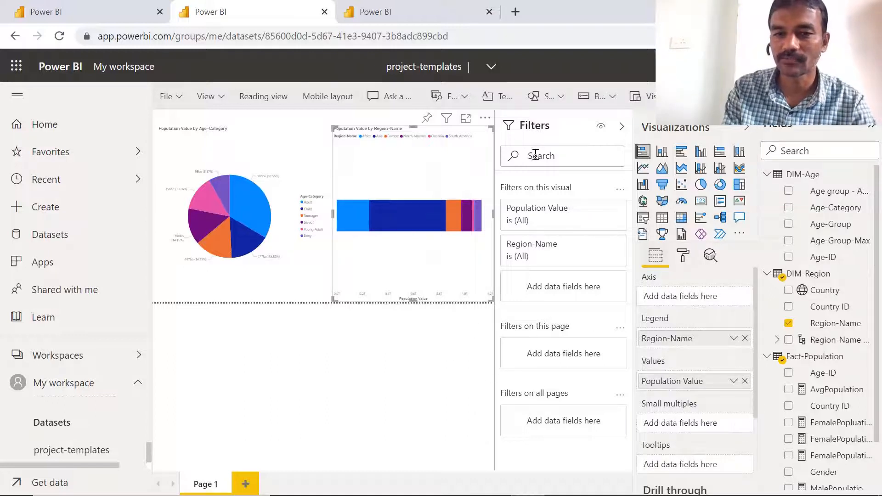
click(290, 287)
click(360, 284)
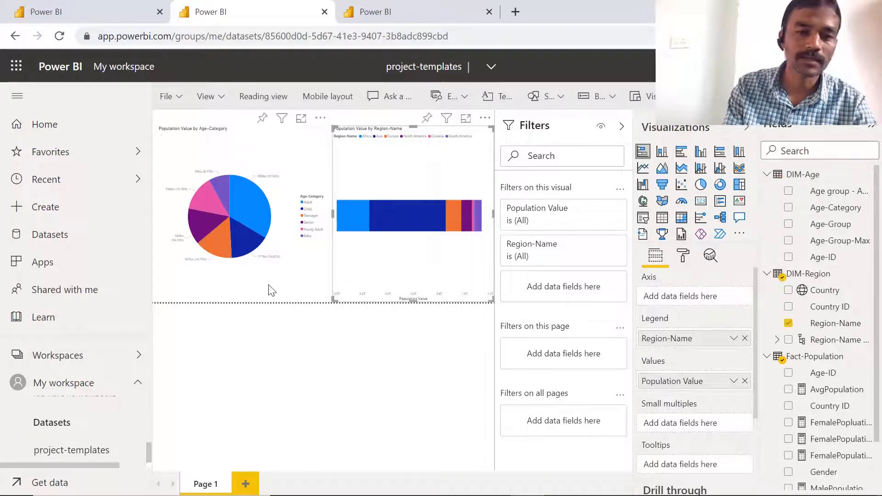
click(321, 294)
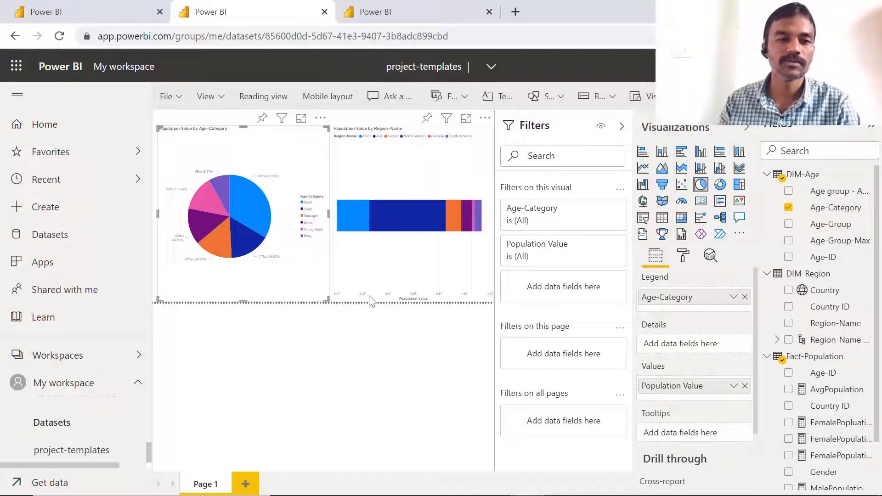
- Save the report to My workspace under the name FirstReport Power BI Pro and dismiss the notification
click(167, 96)
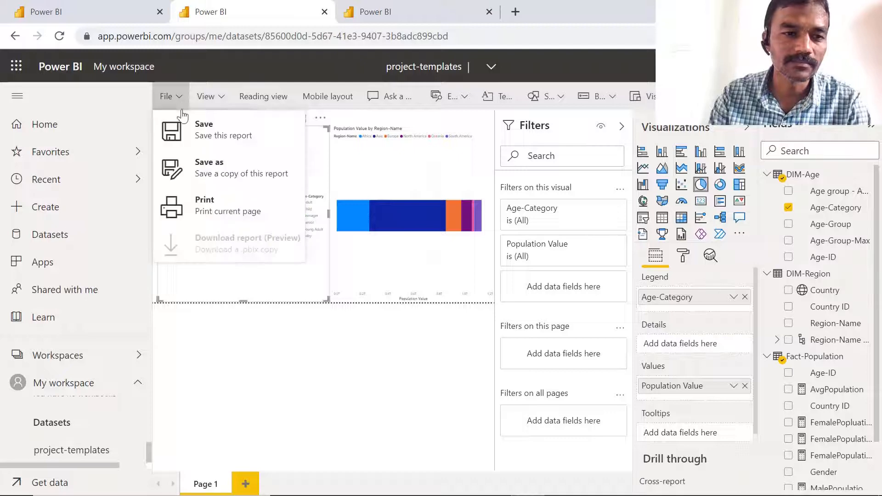
click(186, 133)
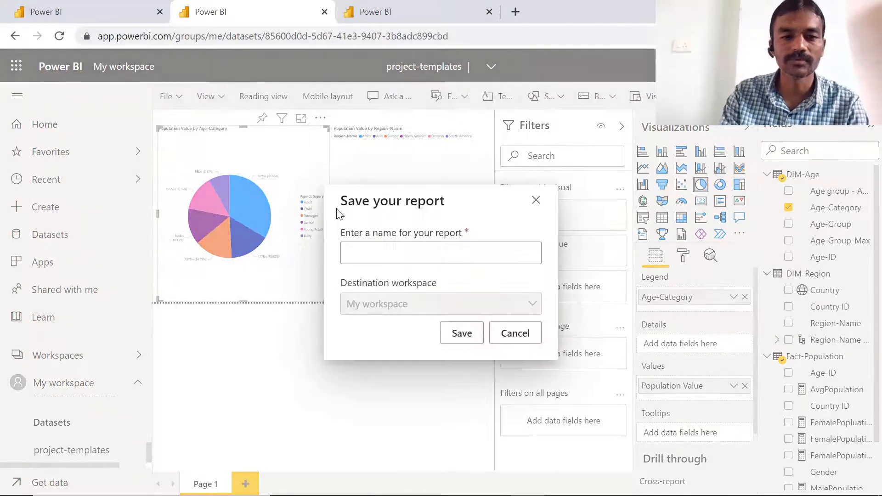
click(377, 252)
text(First)
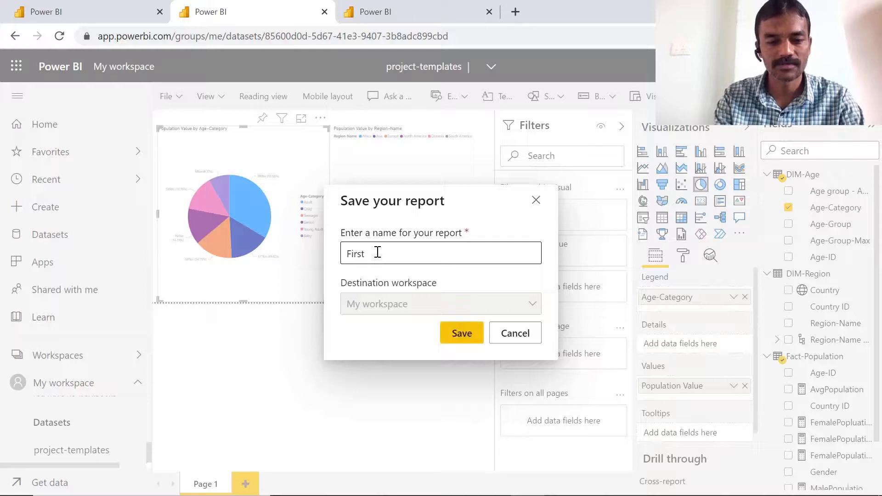
text(Report)
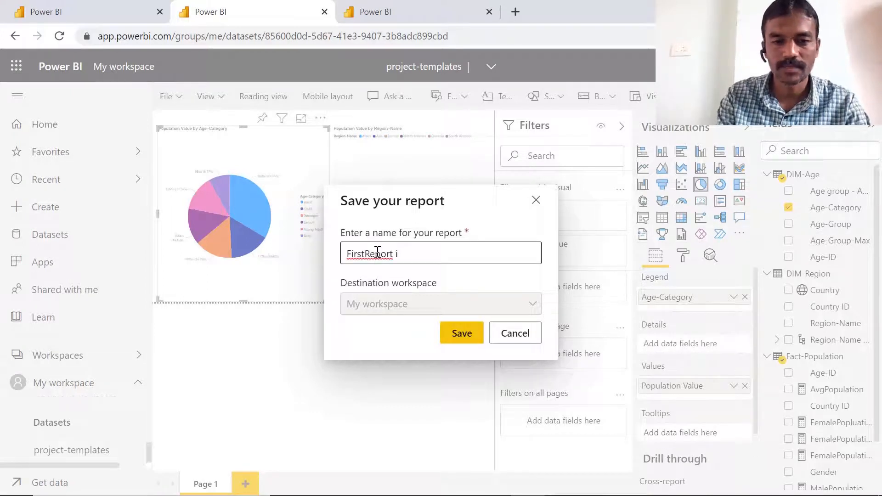
text( Power BI Pro)
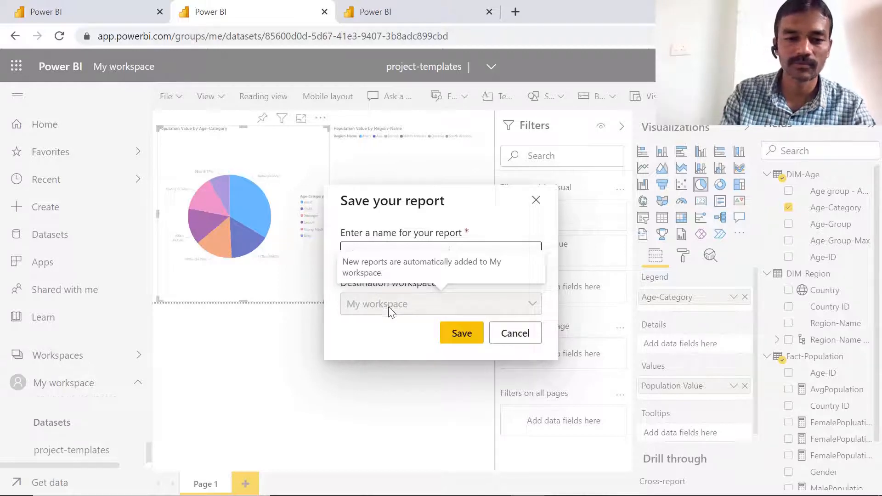
click(451, 334)
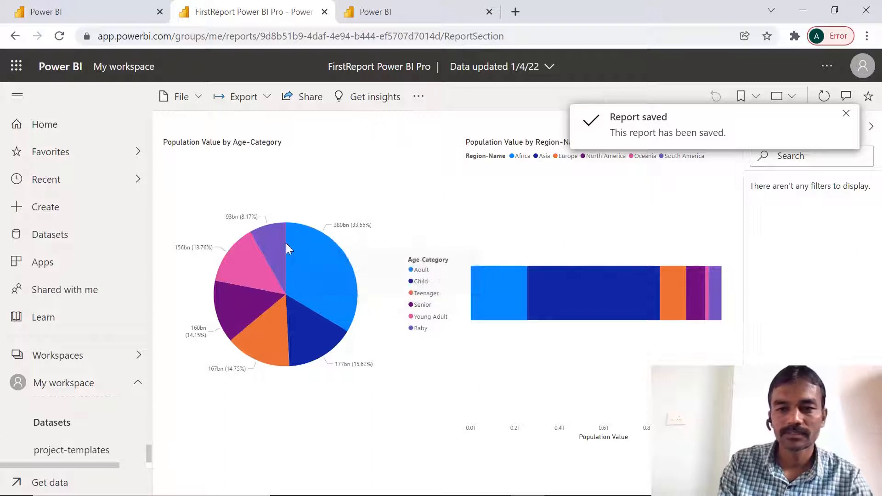
click(847, 115)
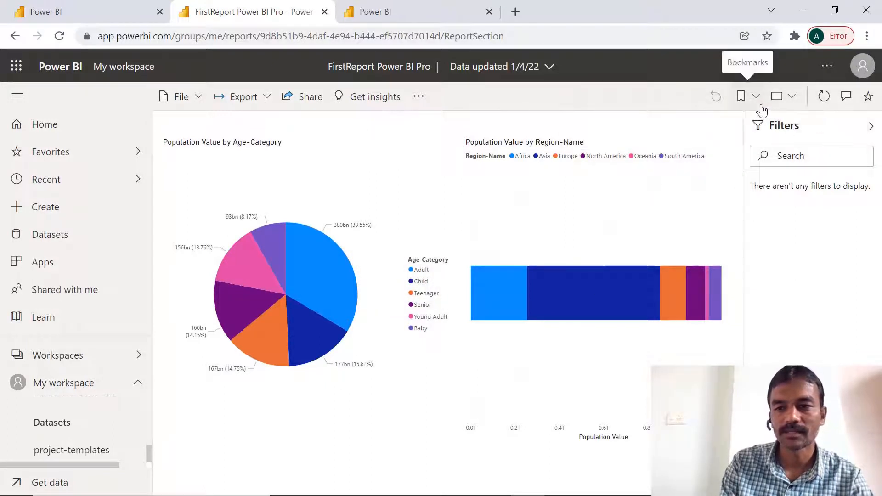
- Examine the saved report's view, file and export options, and try to share the report
click(794, 98)
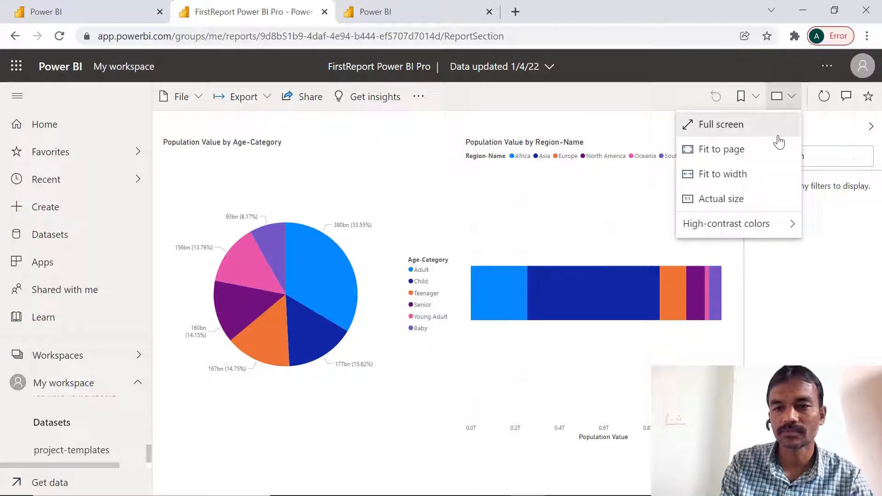
click(641, 133)
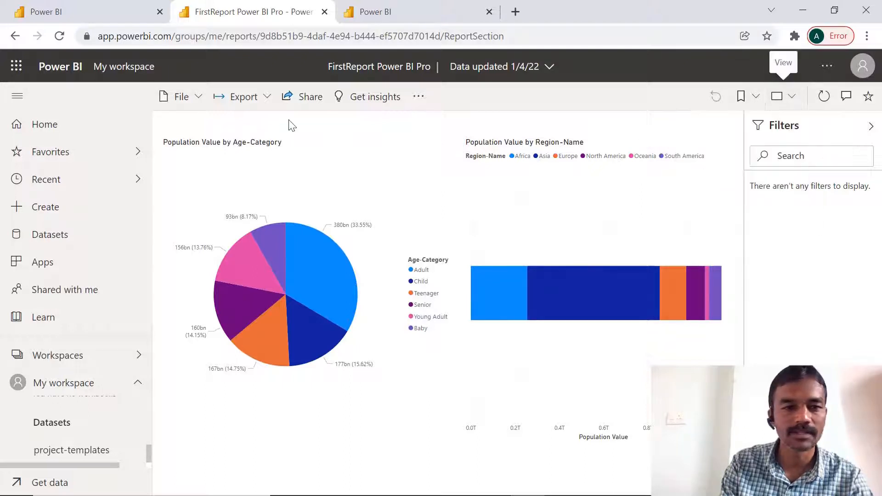
click(202, 99)
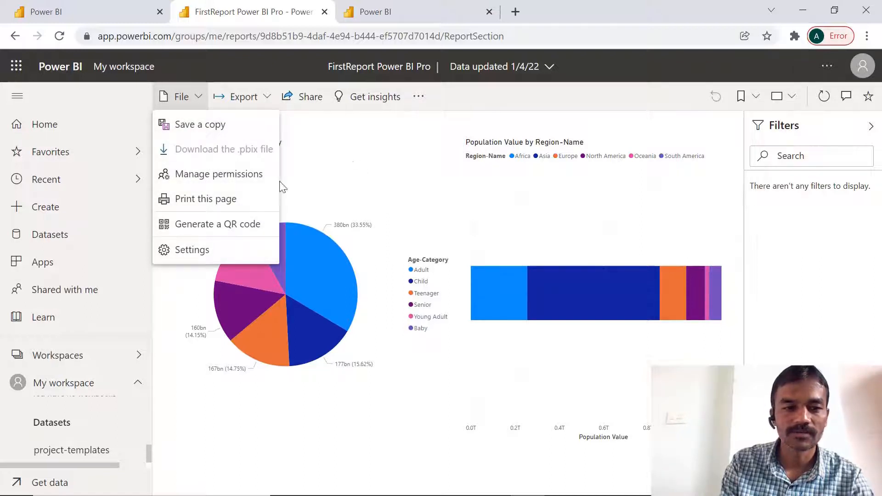
click(334, 142)
click(266, 102)
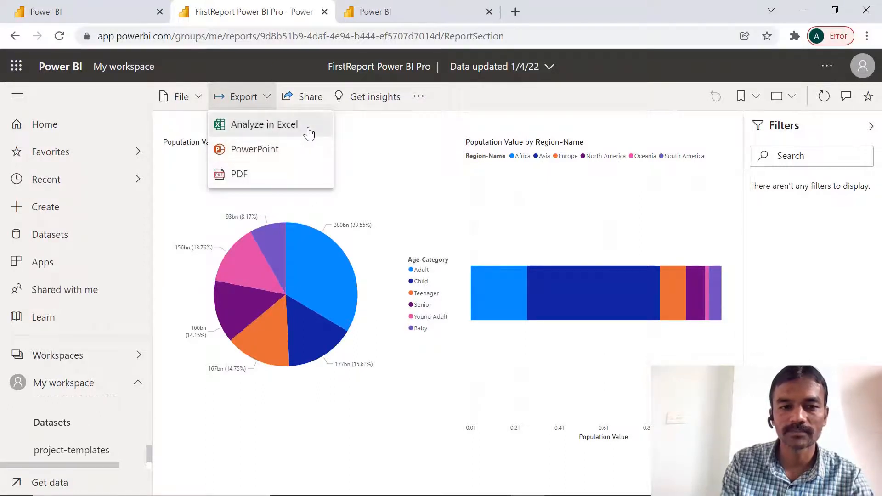
click(376, 157)
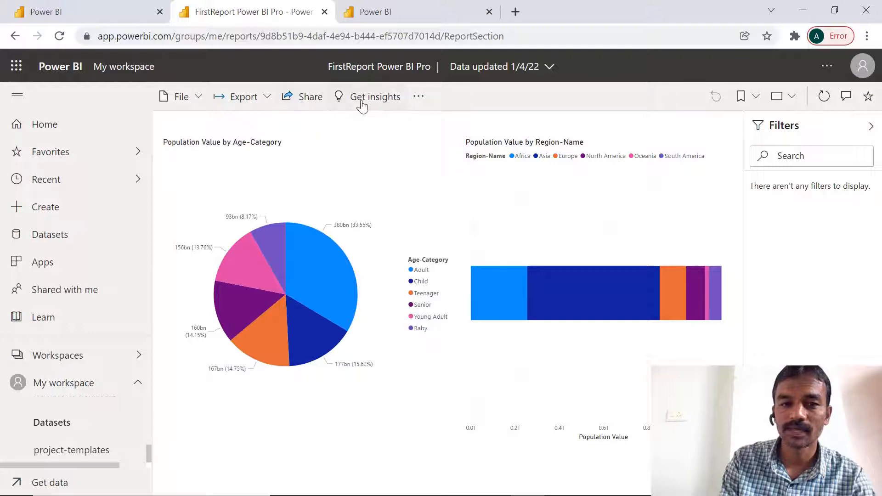
click(313, 101)
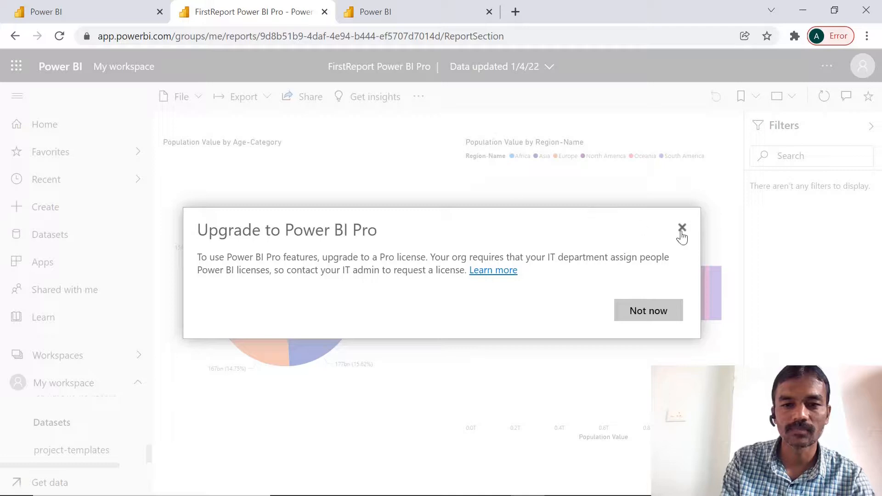
click(682, 228)
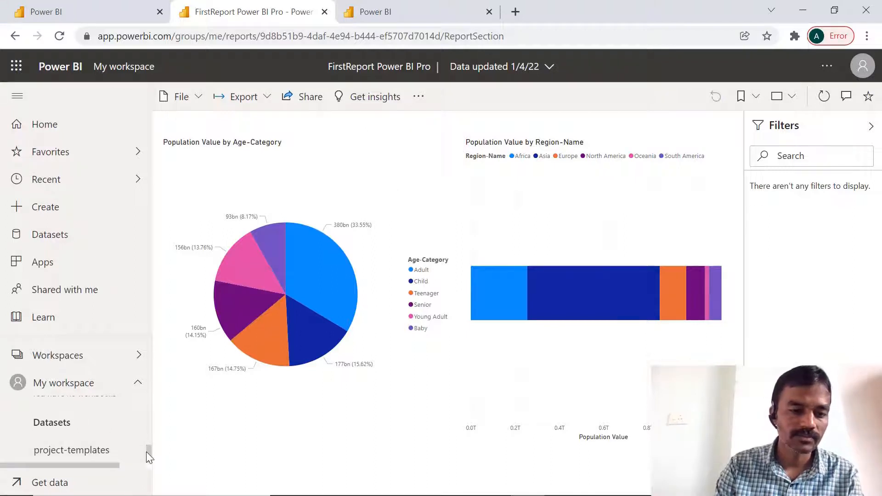
- Look through the reports and datasets in My workspace, viewing the project-templates dataset details and reopening FirstReport Power BI Pro
drag(148, 452, 152, 413)
click(63, 432)
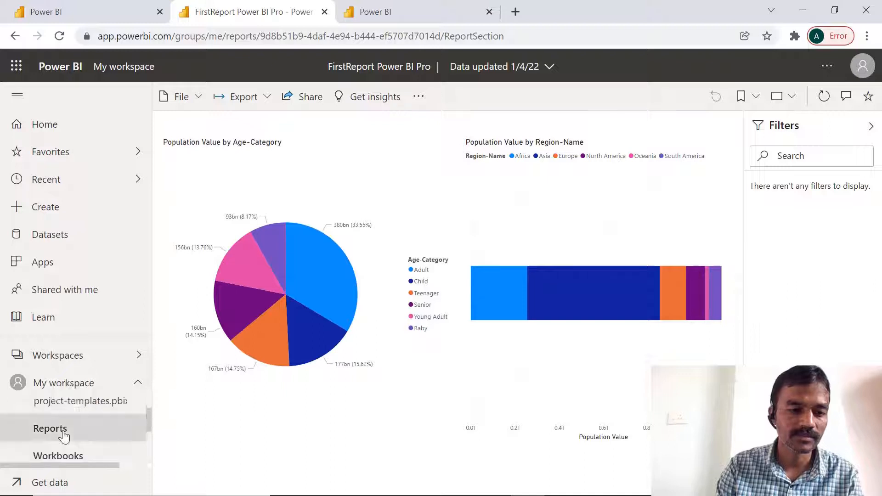
click(129, 424)
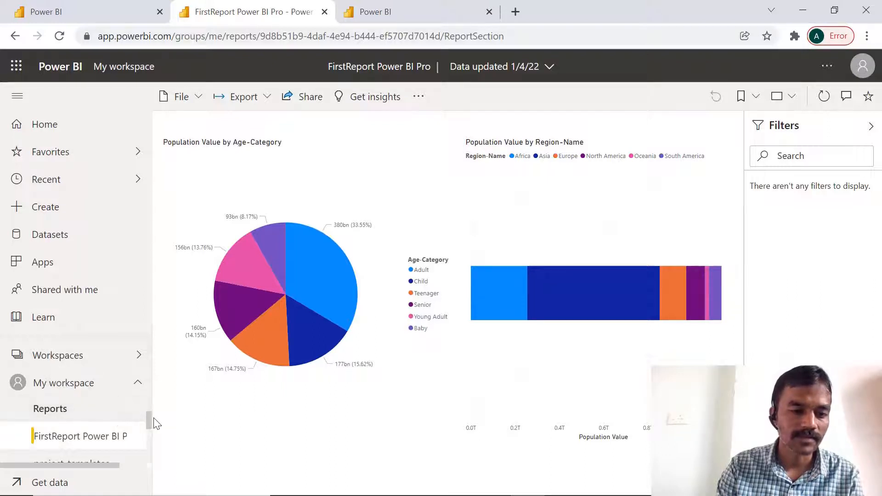
drag(148, 420, 141, 454)
click(81, 459)
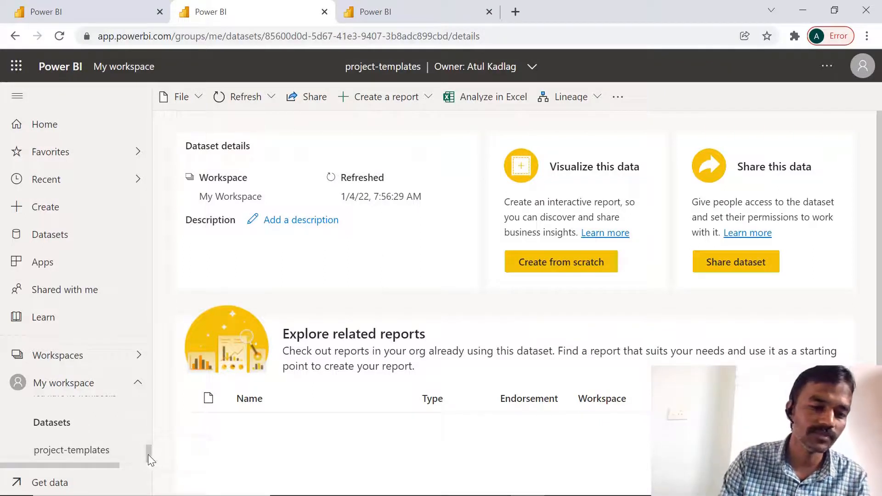
drag(148, 454, 155, 416)
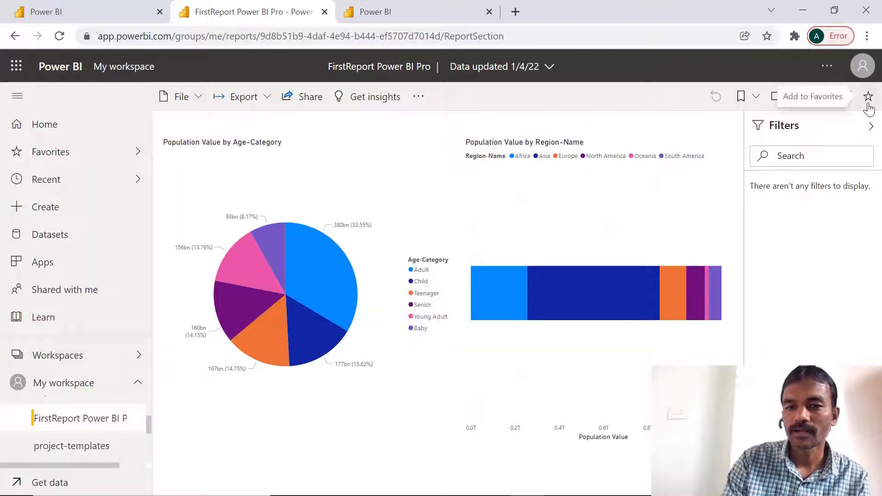
click(869, 105)
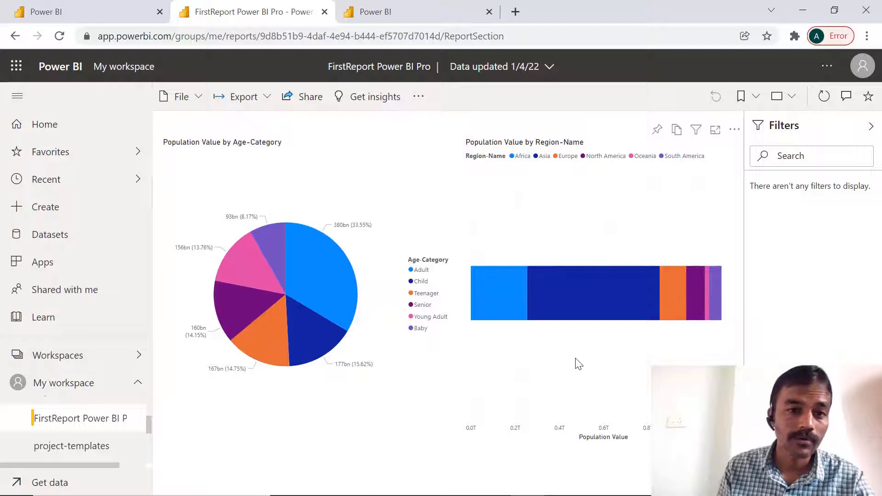
- Open the report in editing mode to check its file options, and return to reading view
click(419, 97)
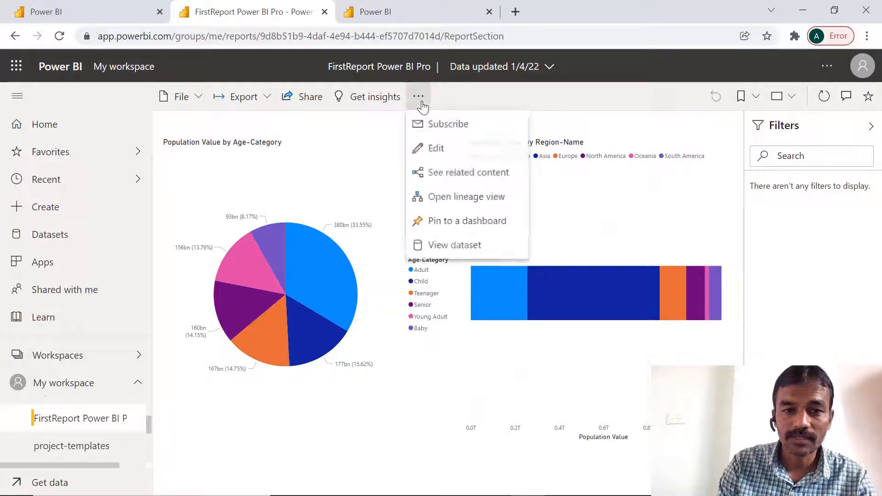
click(437, 150)
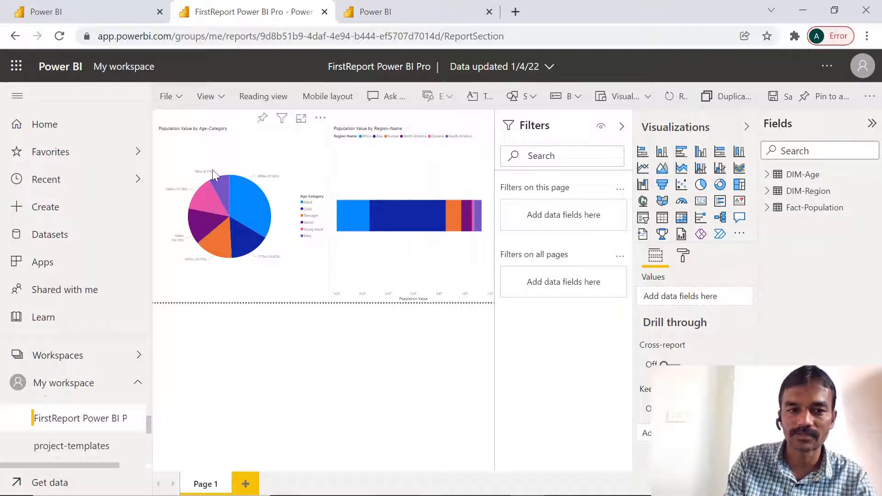
click(182, 107)
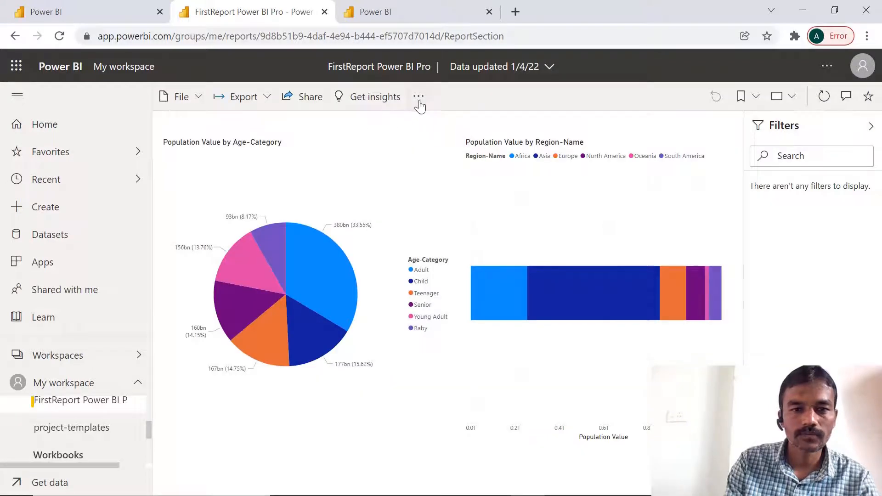
- Download the report as a .pbix file, open it in Power BI Desktop and select the stacked bar chart
click(419, 102)
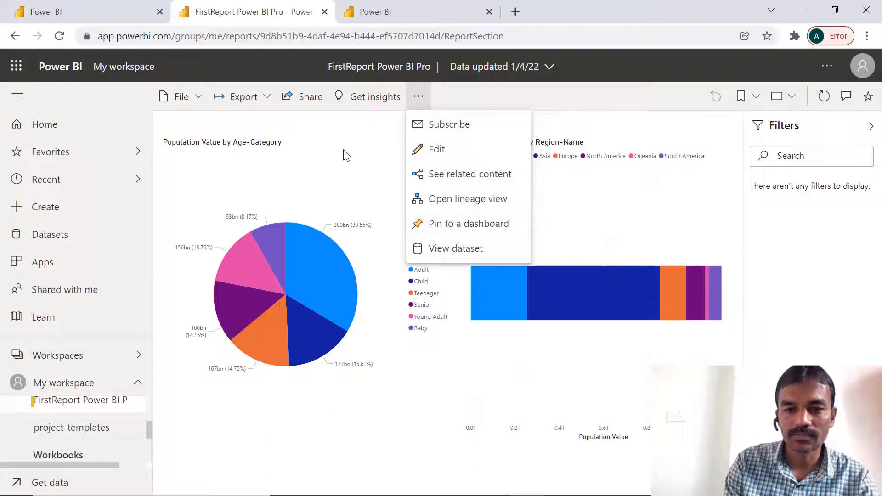
click(180, 96)
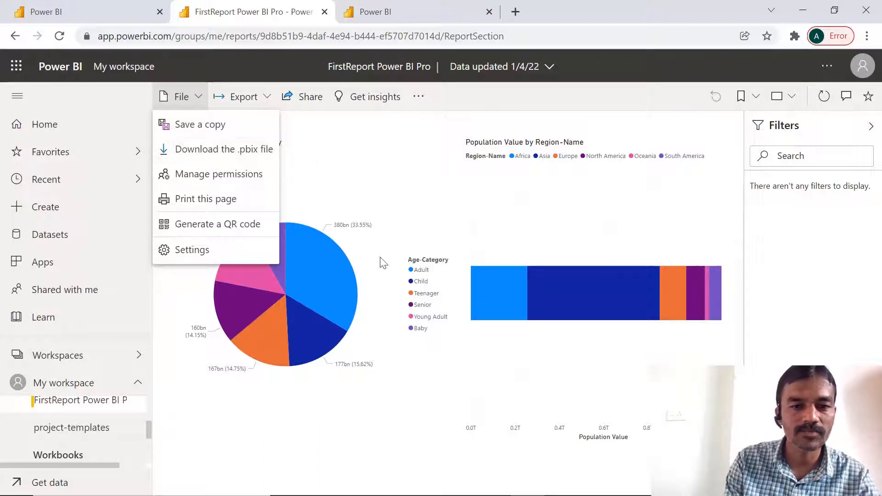
click(218, 149)
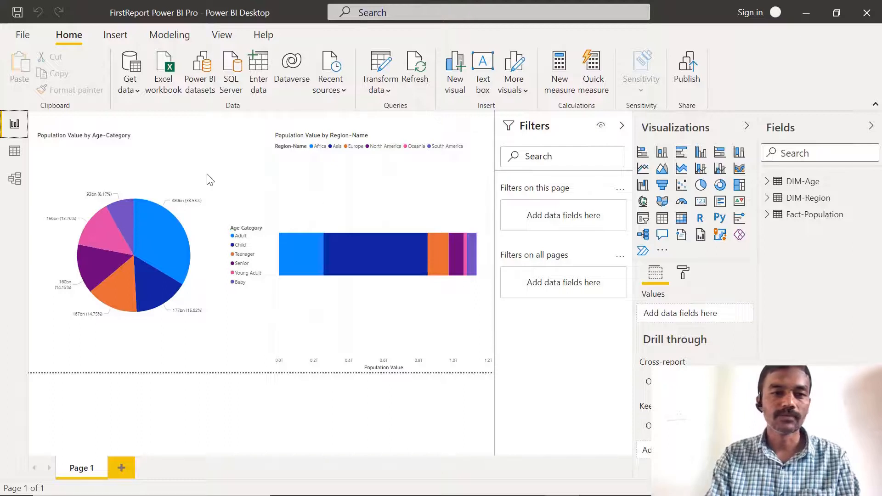
click(303, 204)
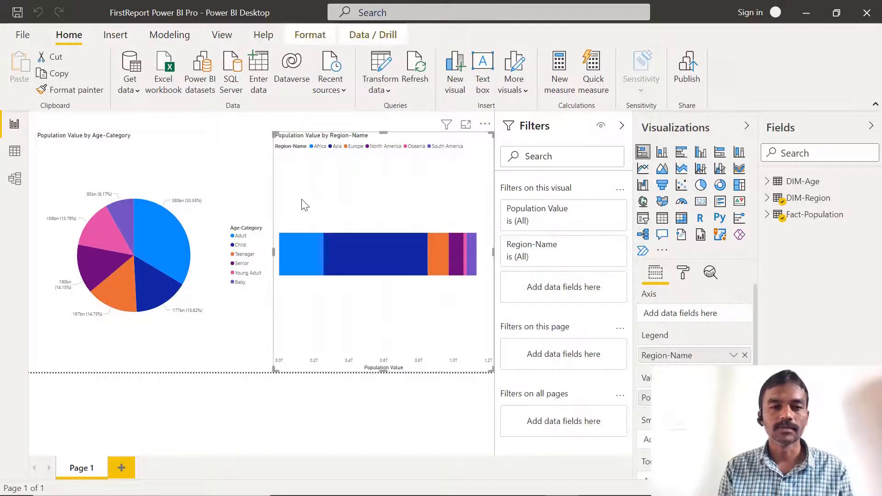